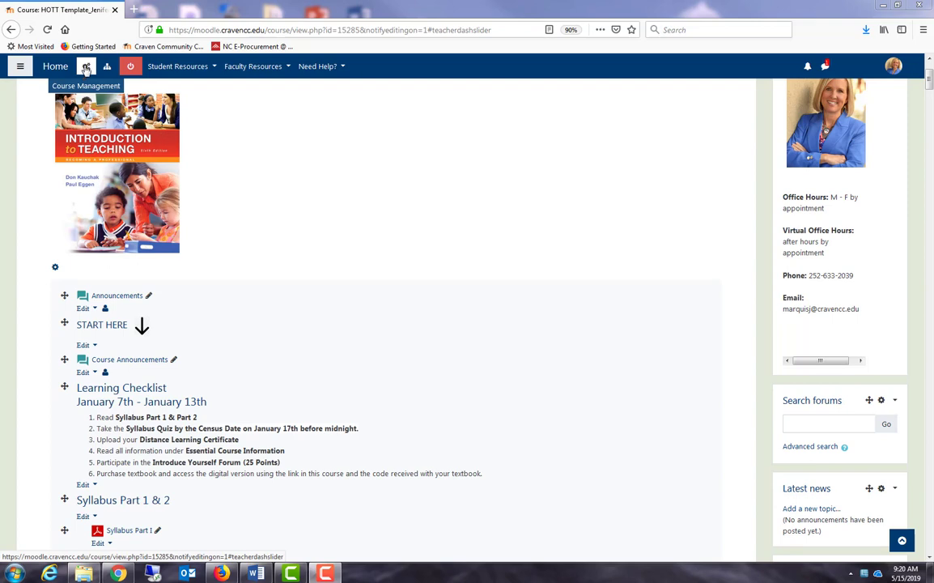
Set Enable completion tracking to Yes in the course settings and save them, displaying the course page.
left_click(86, 68)
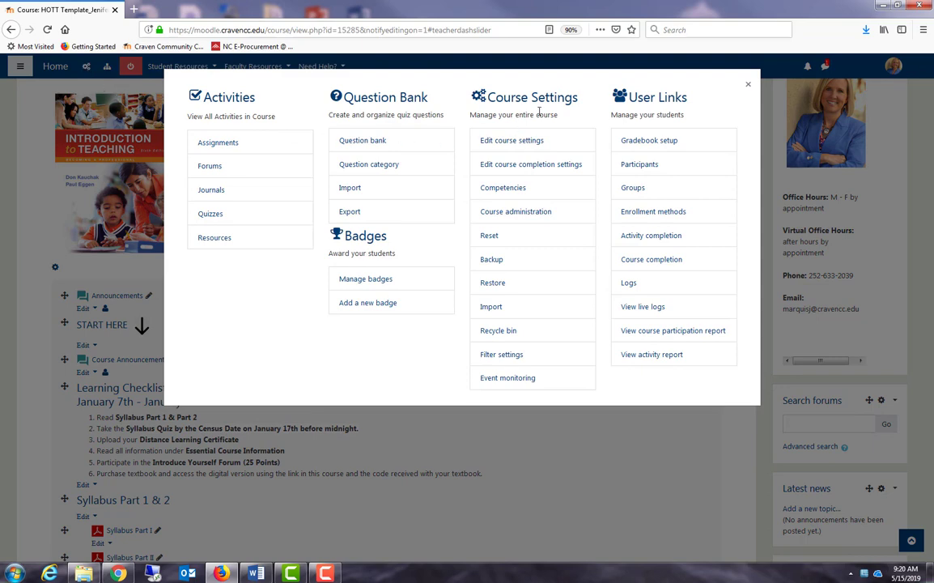
left_click(512, 141)
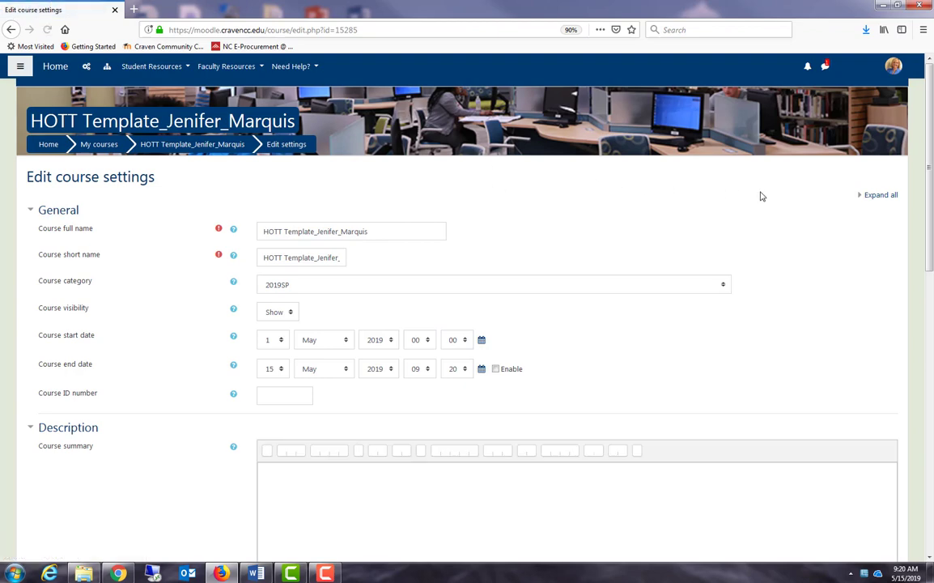
left_click(881, 195)
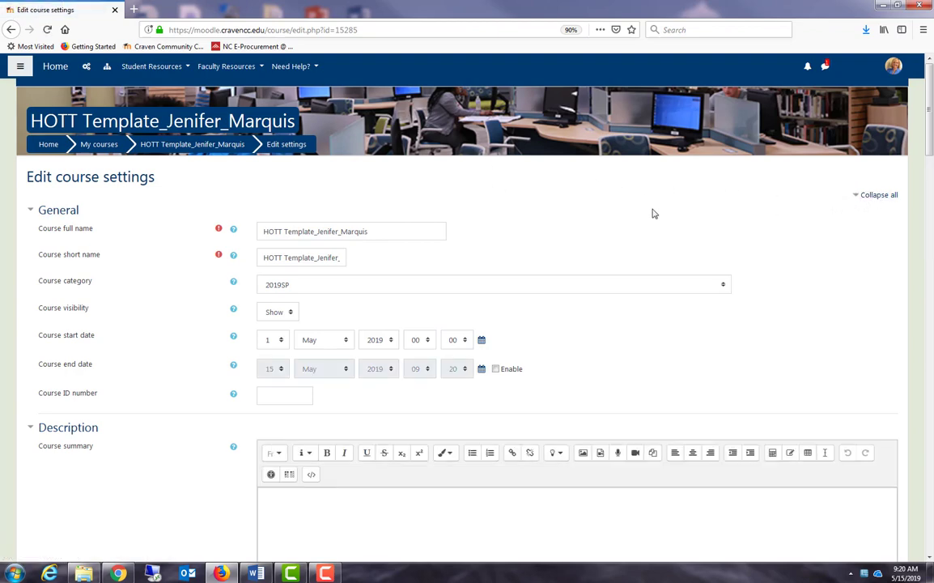
scroll(652, 212, "down", 1)
scroll(654, 213, "down", 15)
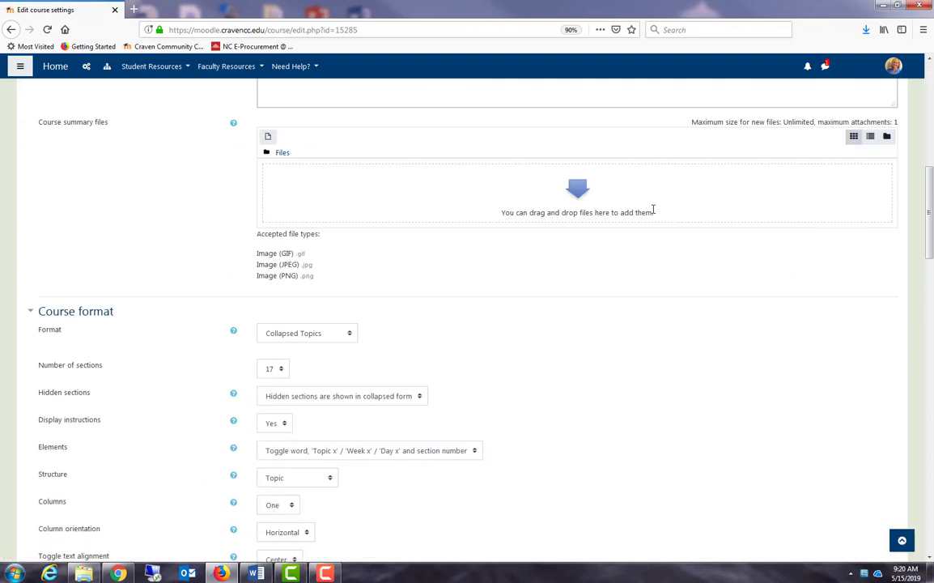
scroll(654, 212, "down", 14)
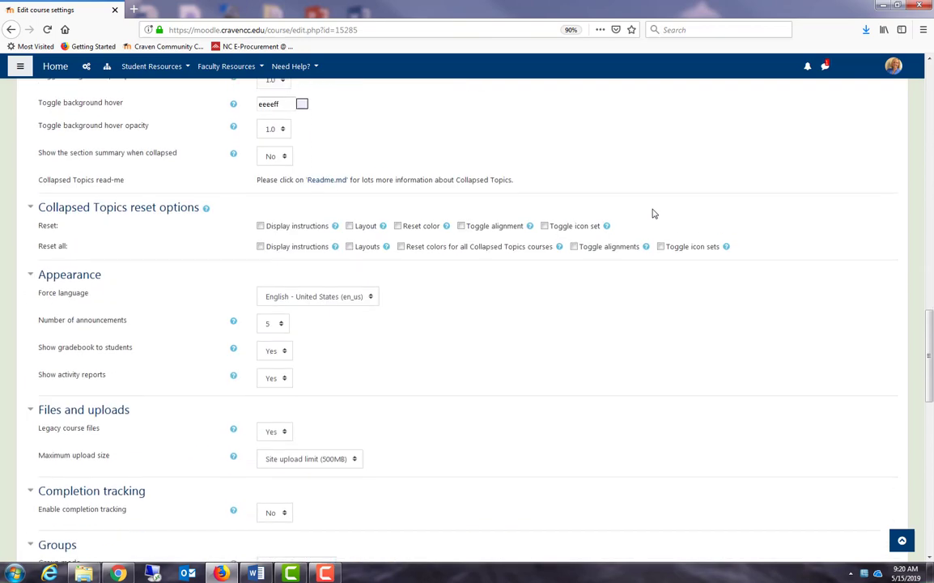
scroll(628, 226, "down", 3)
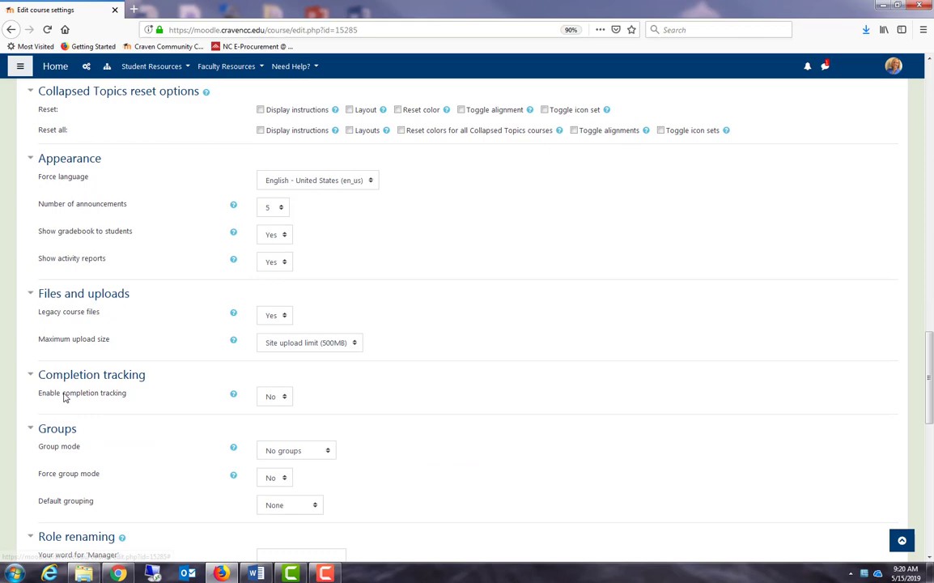
left_click(275, 397)
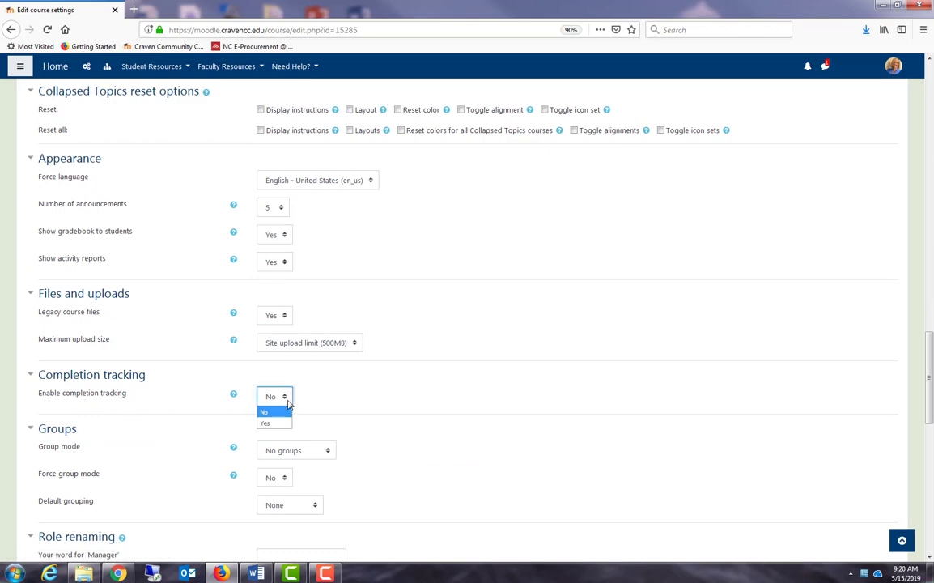
left_click(274, 424)
scroll(384, 405, "down", 12)
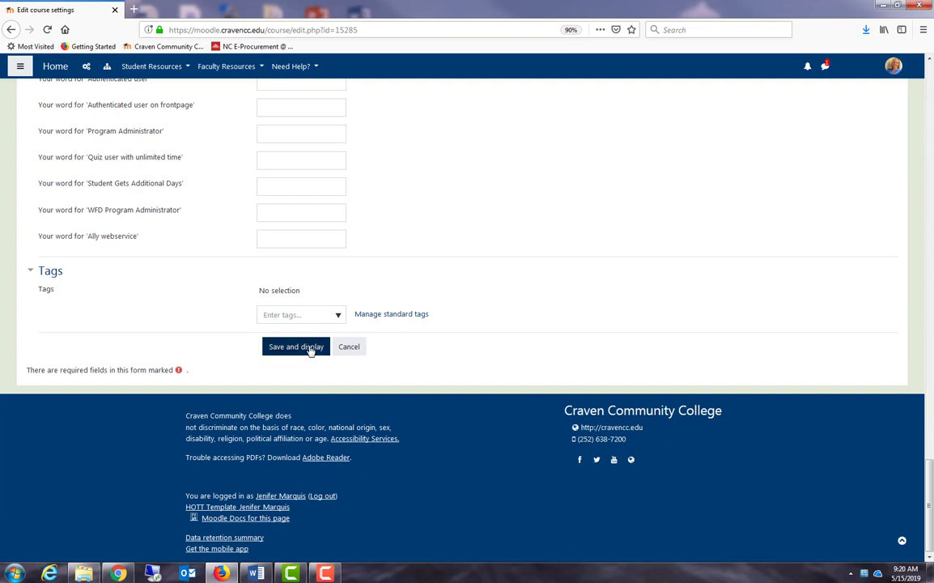
left_click(311, 351)
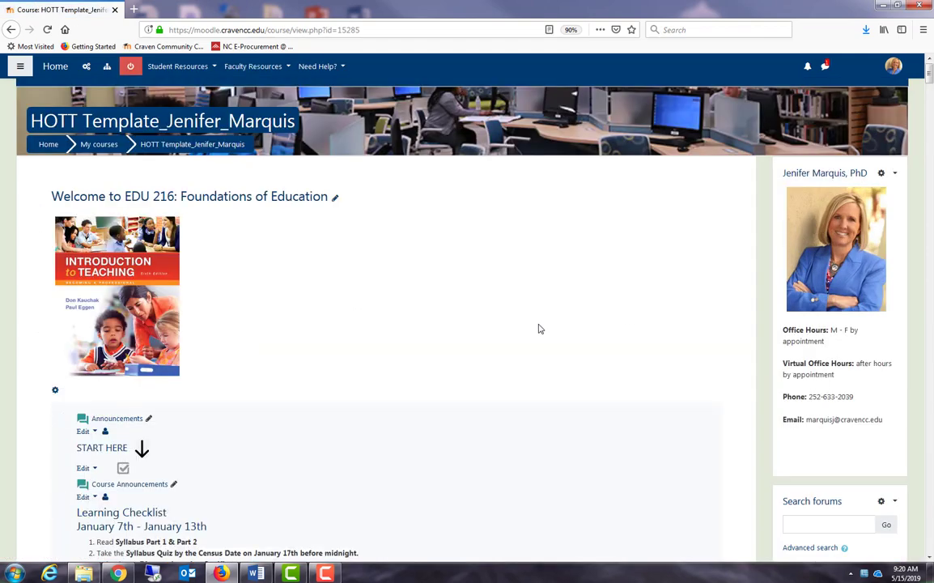
Open the settings of the Syllabus Part I file with all sections expanded.
scroll(538, 328, "down", 3)
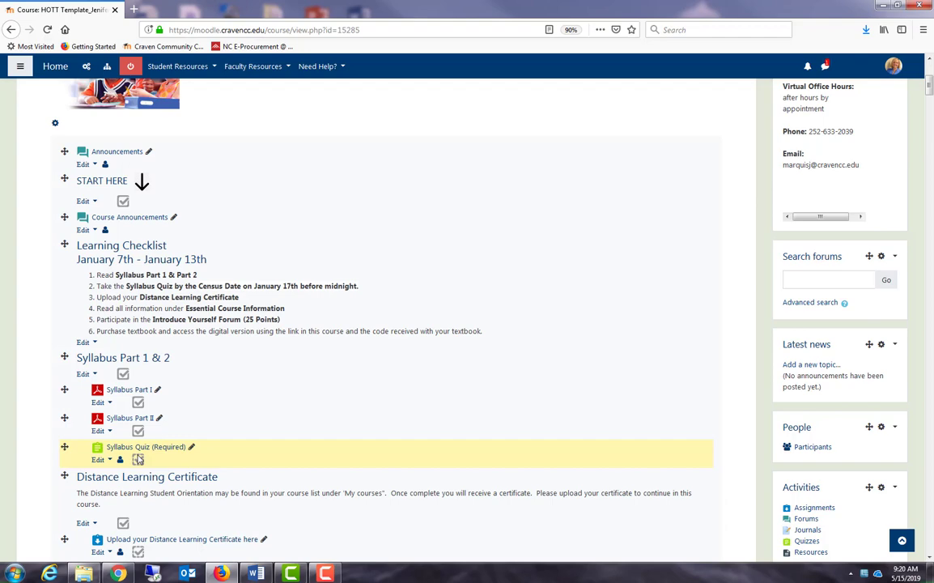
scroll(139, 459, "down", 4)
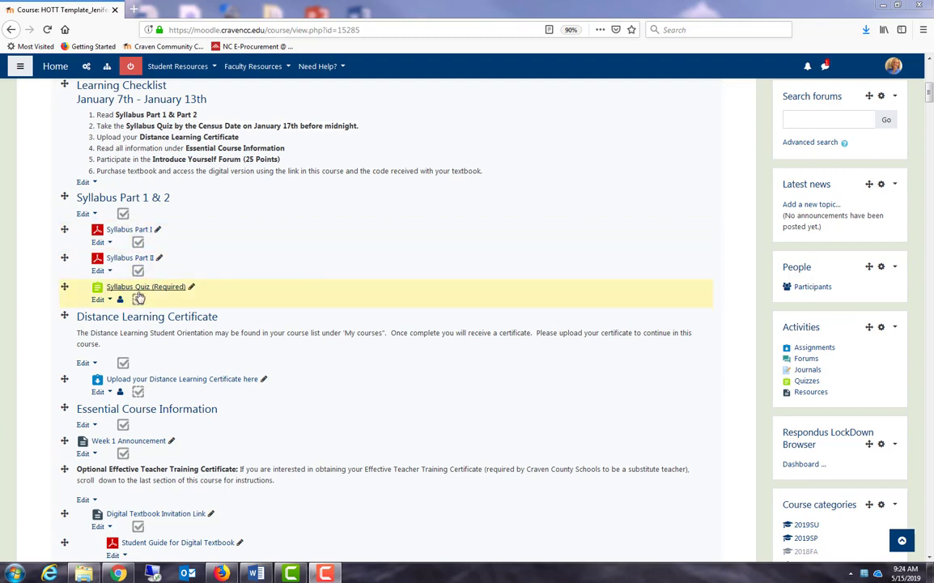
mouse_move(139, 300)
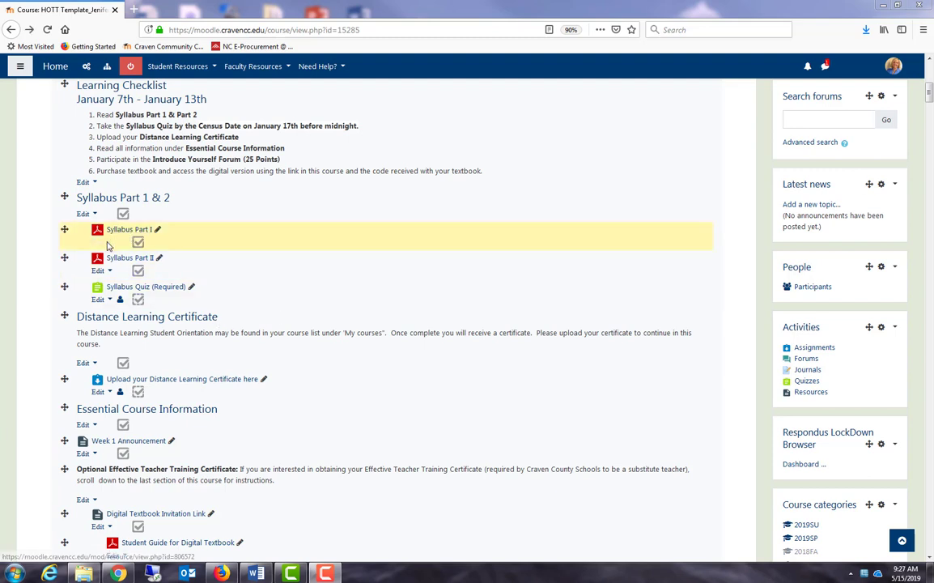
left_click(101, 243)
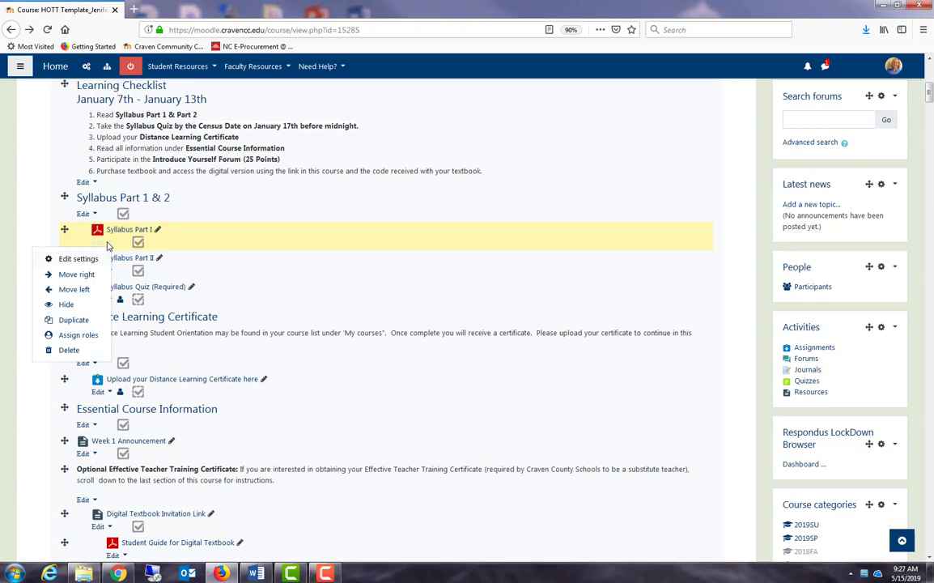
left_click(79, 259)
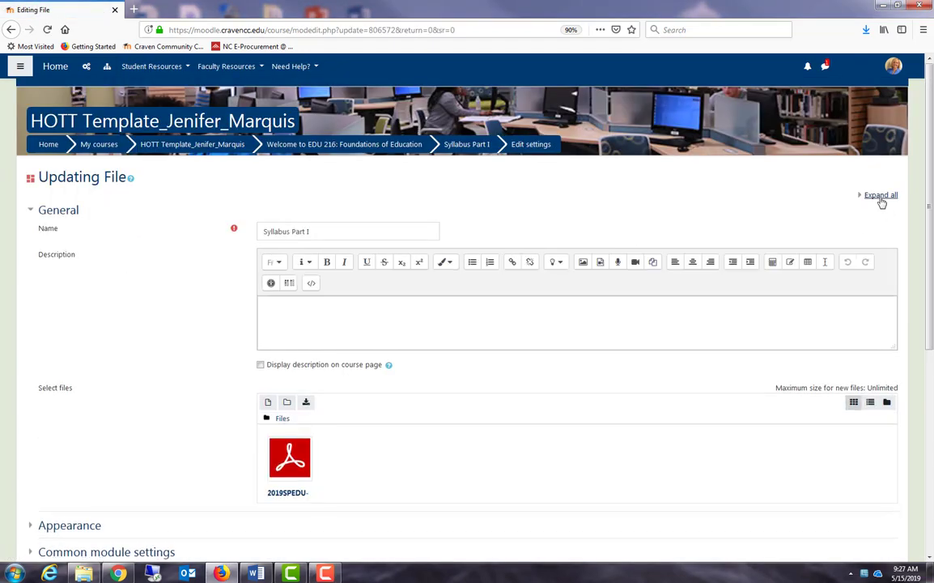
left_click(879, 196)
Set Syllabus Part I to show as complete when conditions are met, require students to view it, and save back to the course.
scroll(379, 317, "down", 6)
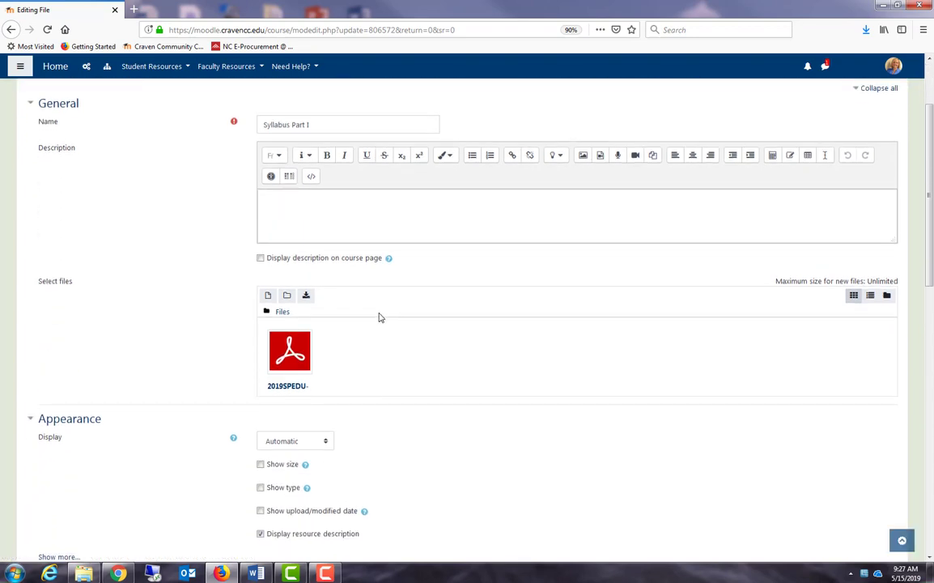
scroll(380, 316, "down", 3)
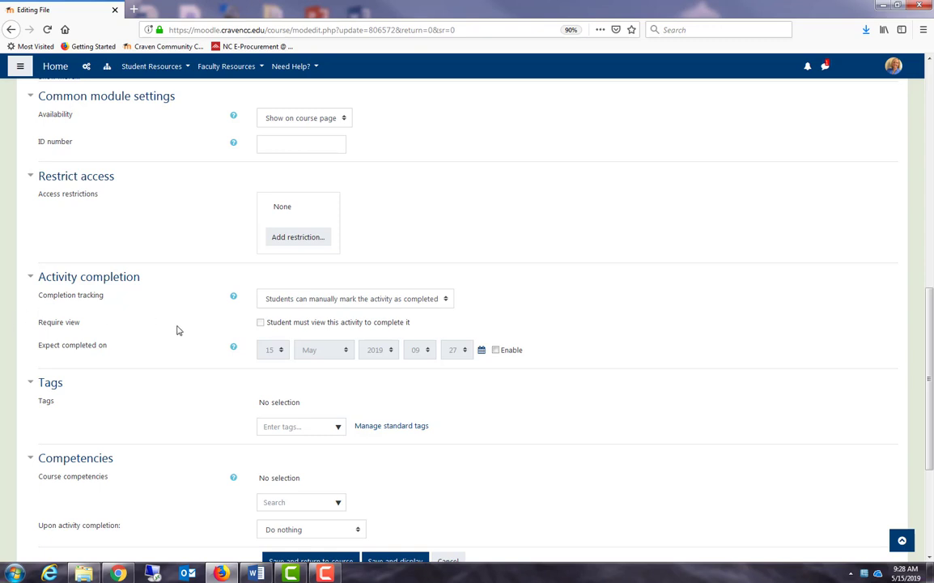
left_click(361, 303)
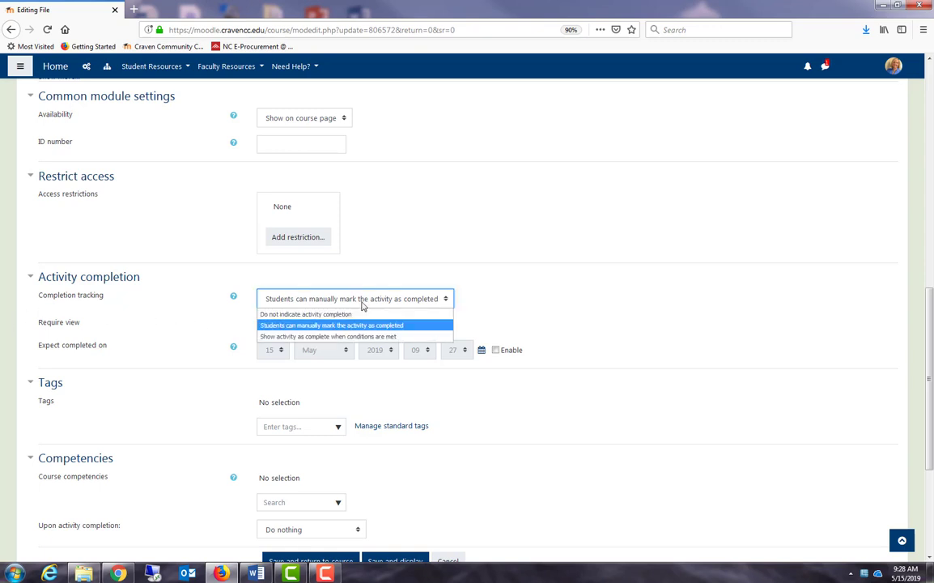
left_click(339, 337)
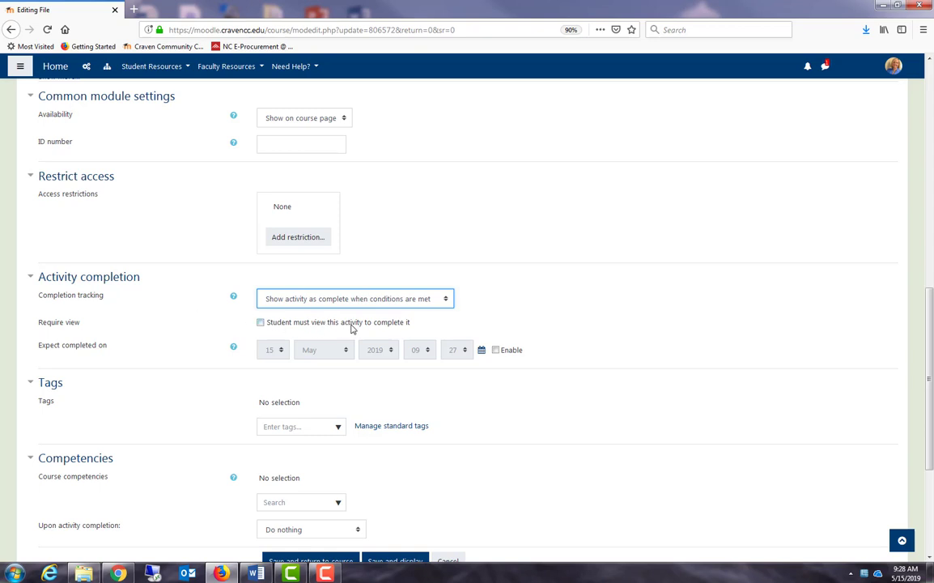
left_click(261, 323)
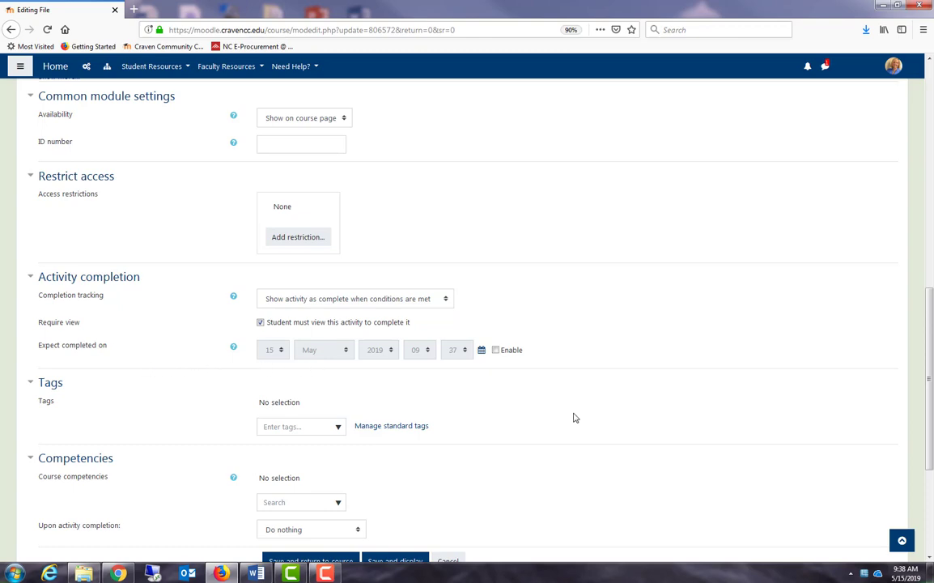
scroll(573, 417, "down", 4)
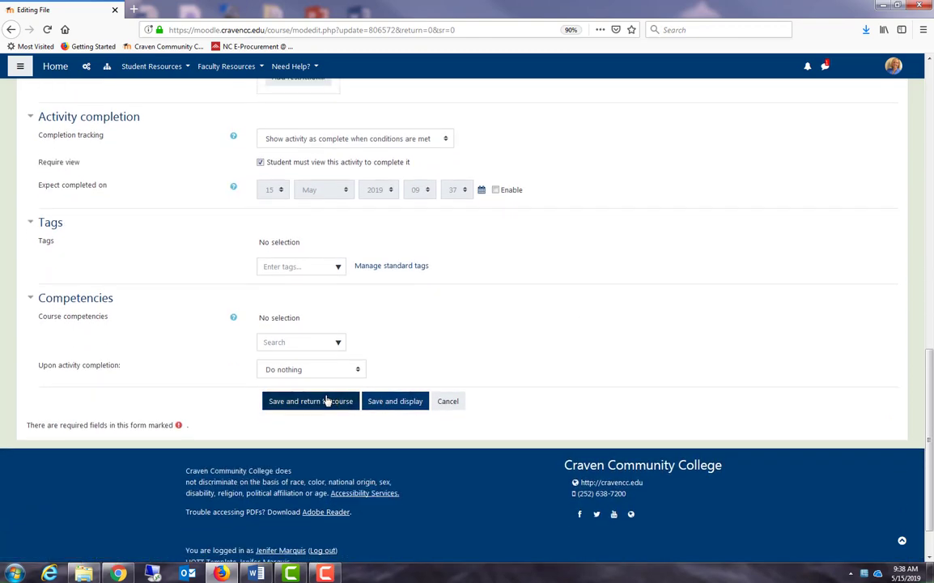
left_click(323, 401)
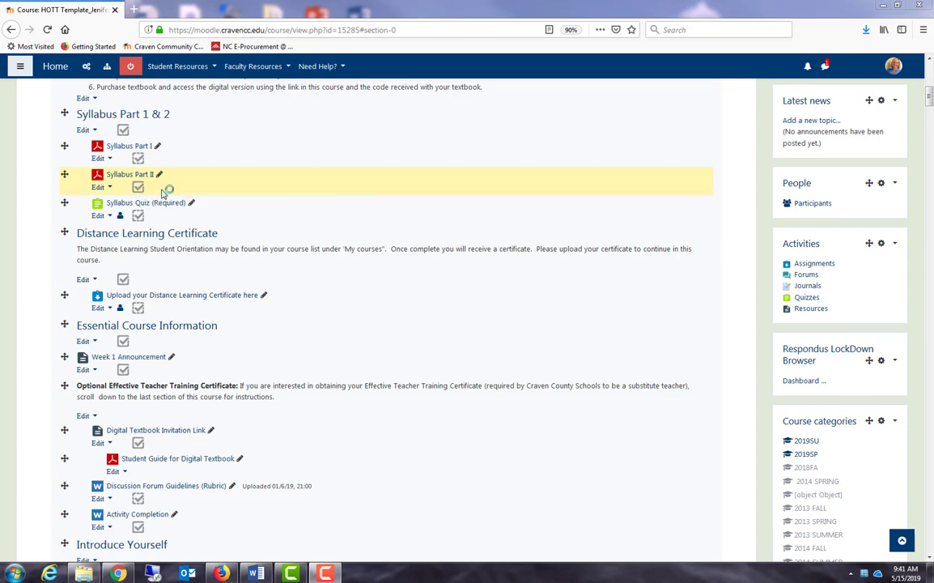
Open the settings of the Introduce Yourself Forum (25 Points) with all sections expanded.
left_click(137, 188)
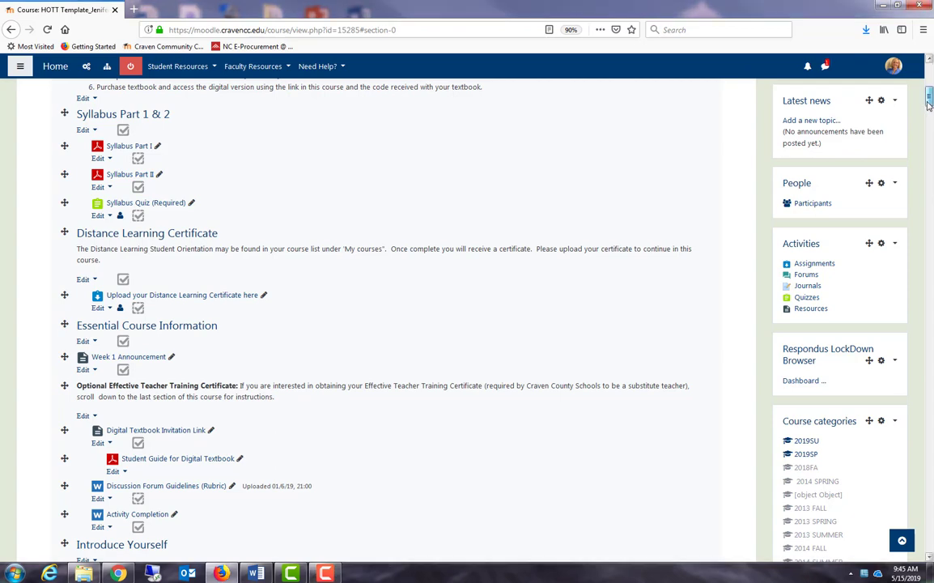
left_click_drag(928, 105, 928, 114)
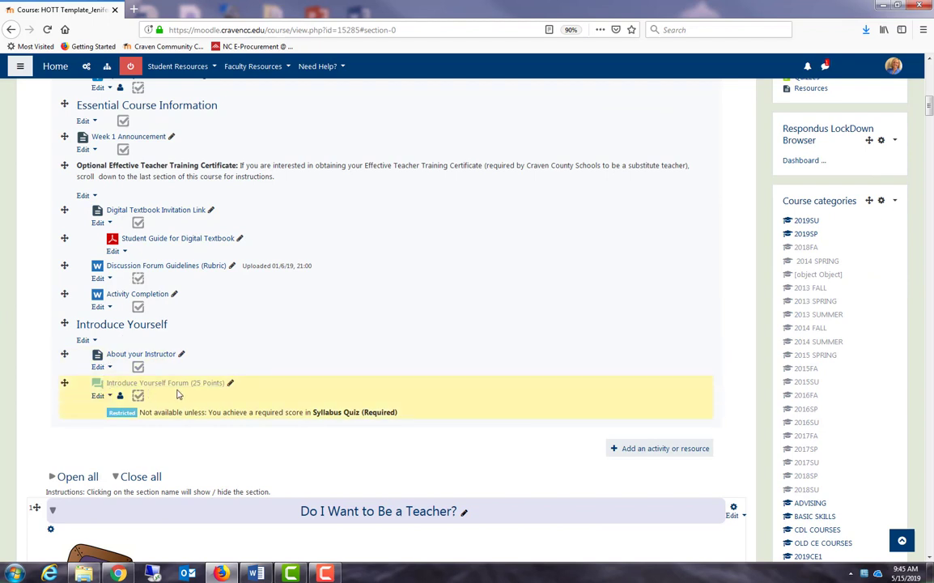
left_click(110, 397)
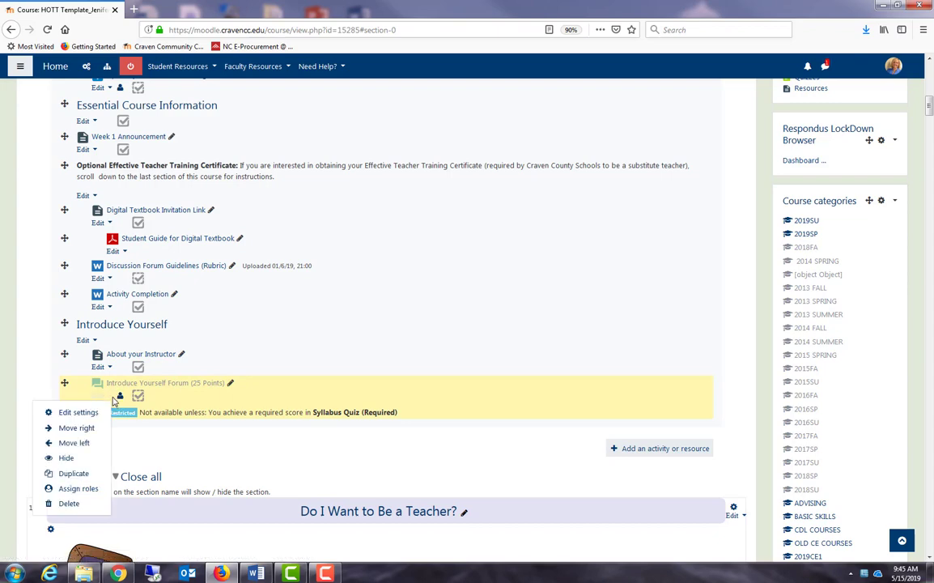
left_click(79, 412)
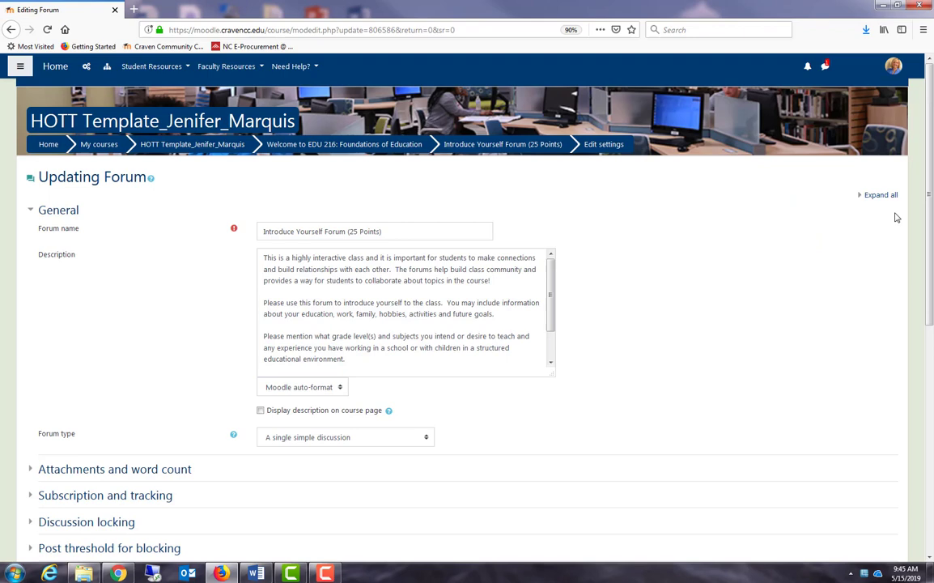
left_click(882, 196)
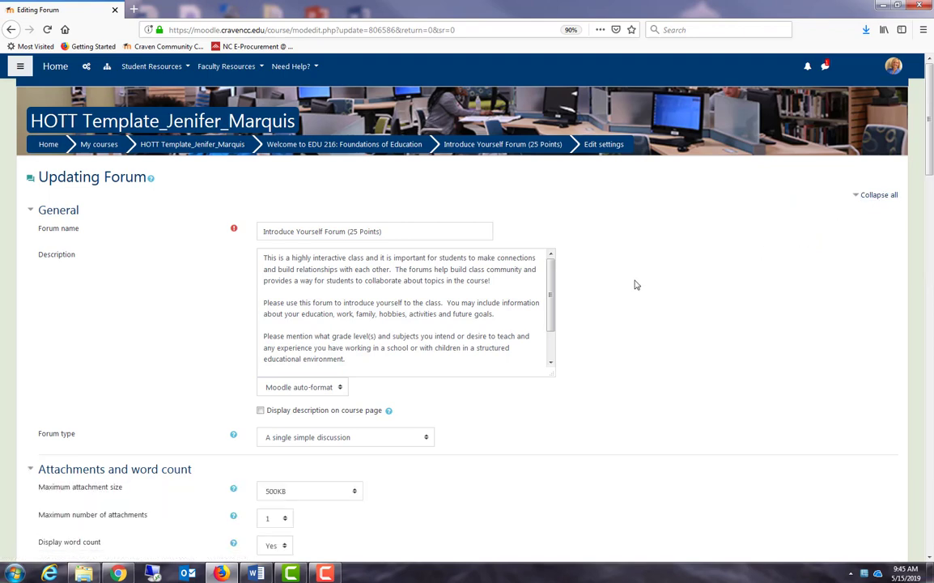
Examine the forum's access restrictions and activity completion conditions, and save and return to the course.
scroll(636, 285, "down", 10)
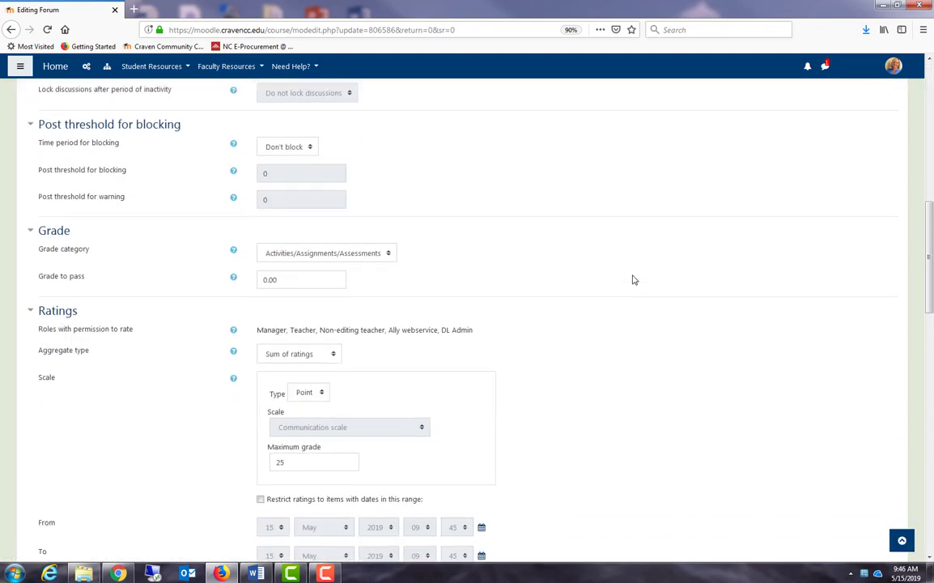
scroll(634, 280, "down", 10)
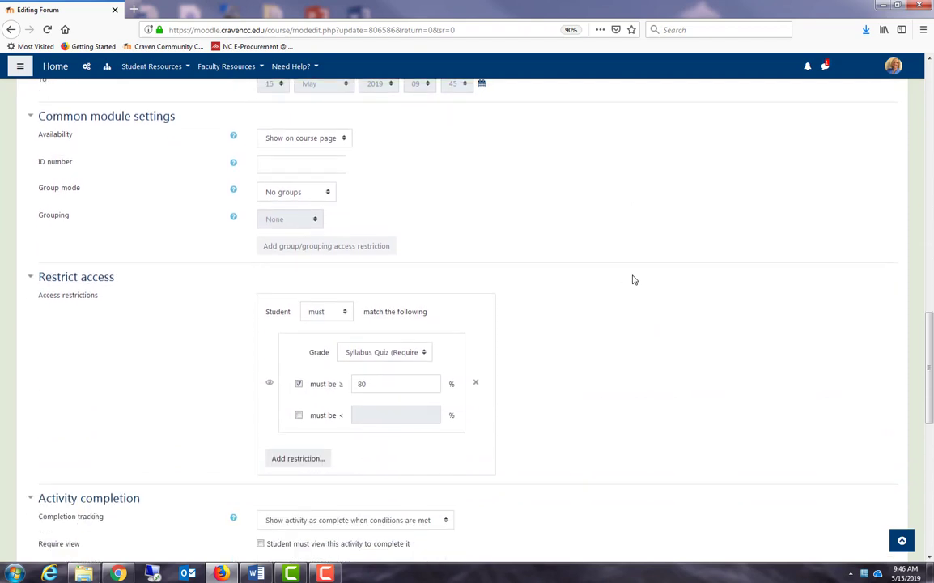
scroll(634, 280, "down", 5)
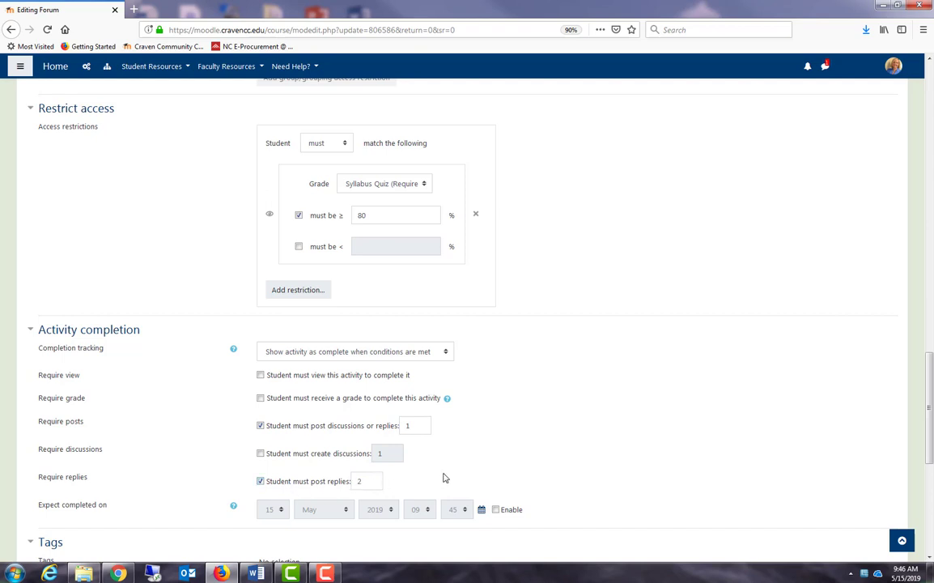
scroll(460, 472, "down", 1)
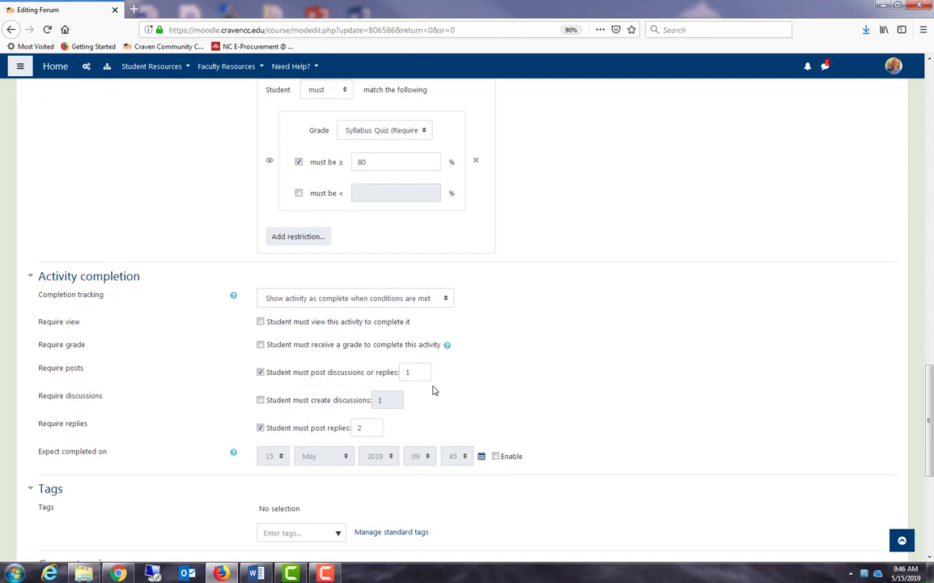
scroll(431, 435, "down", 3)
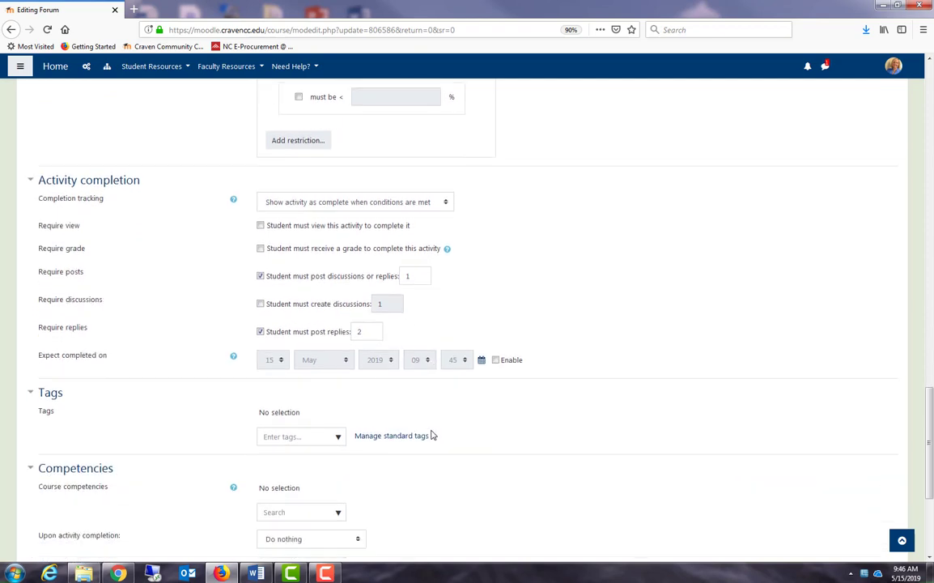
left_click(308, 508)
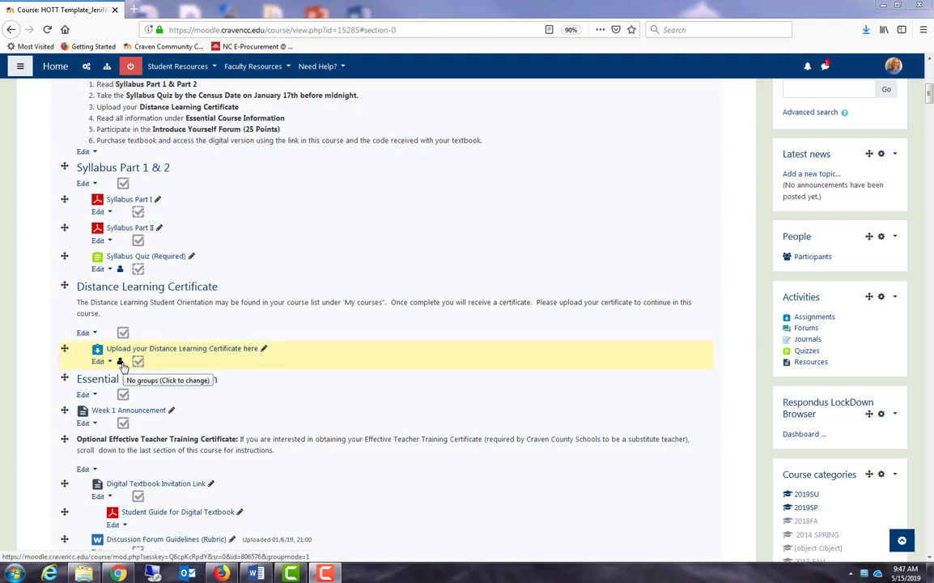
Review the activity completion conditions in the settings of the Upload your Distance Learning Certificate here assignment, and save and return to the course.
left_click(110, 362)
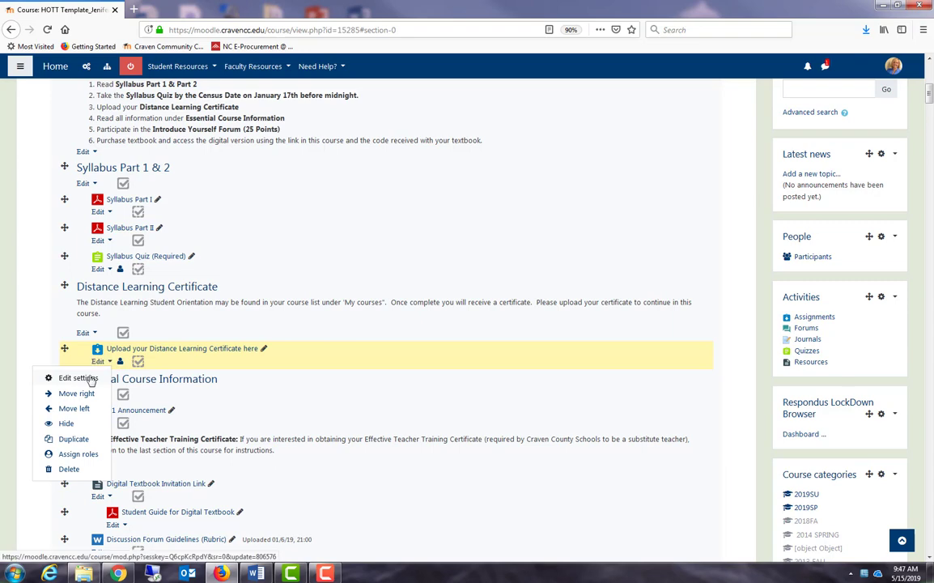
left_click(89, 376)
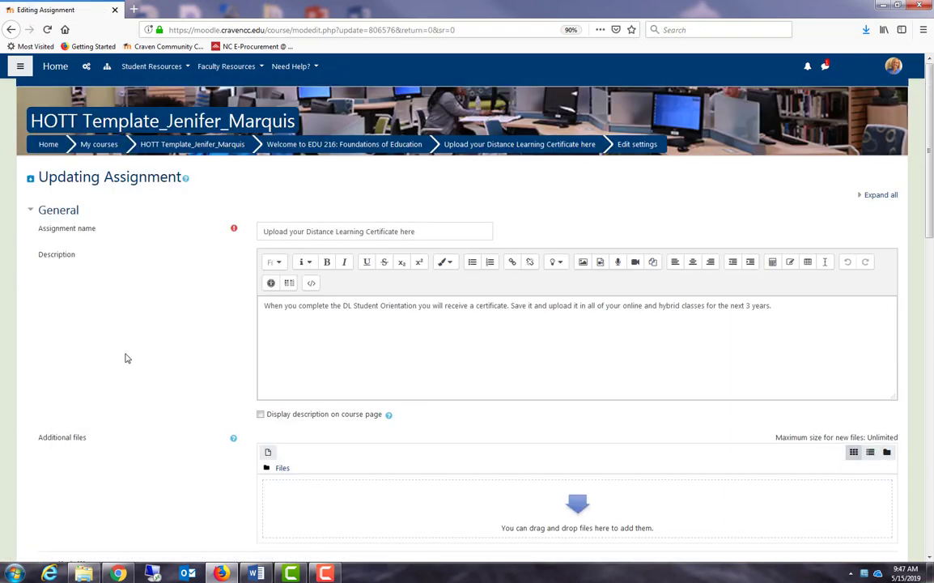
scroll(126, 358, "down", 2)
scroll(125, 357, "down", 5)
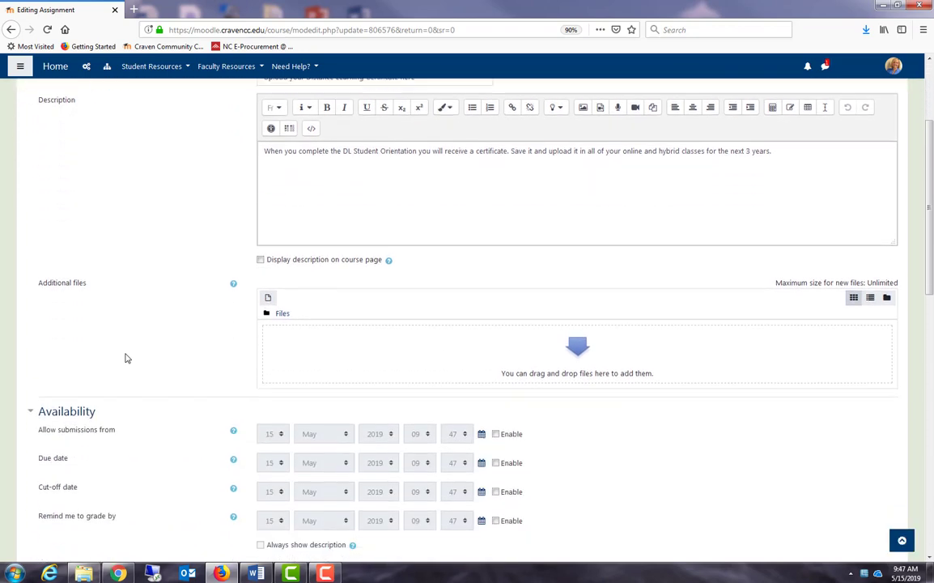
scroll(126, 358, "down", 7)
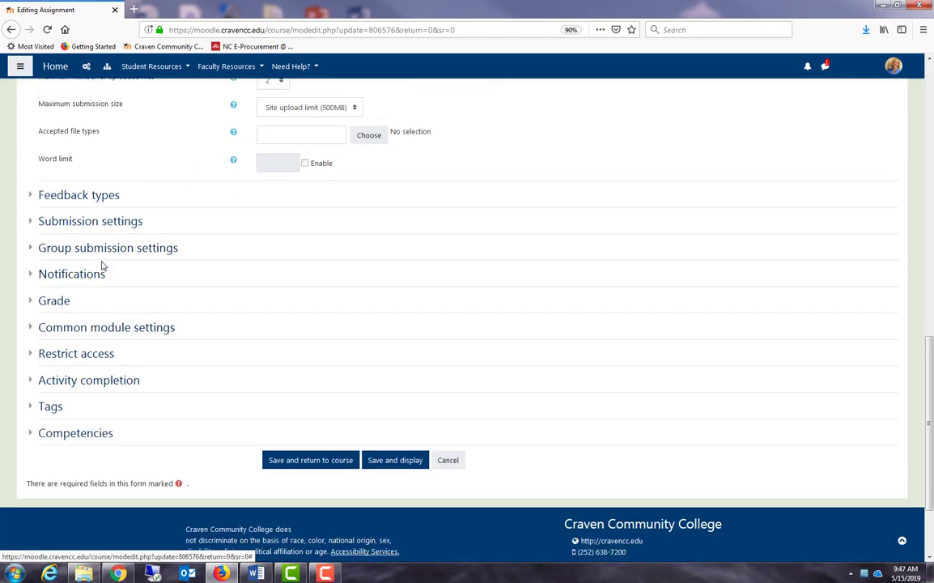
left_click(34, 381)
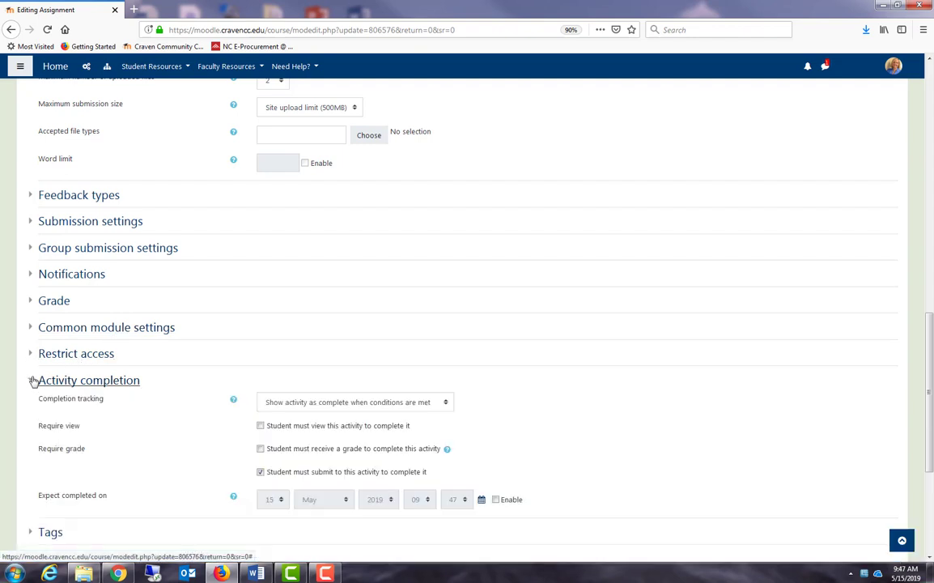
scroll(121, 364, "down", 3)
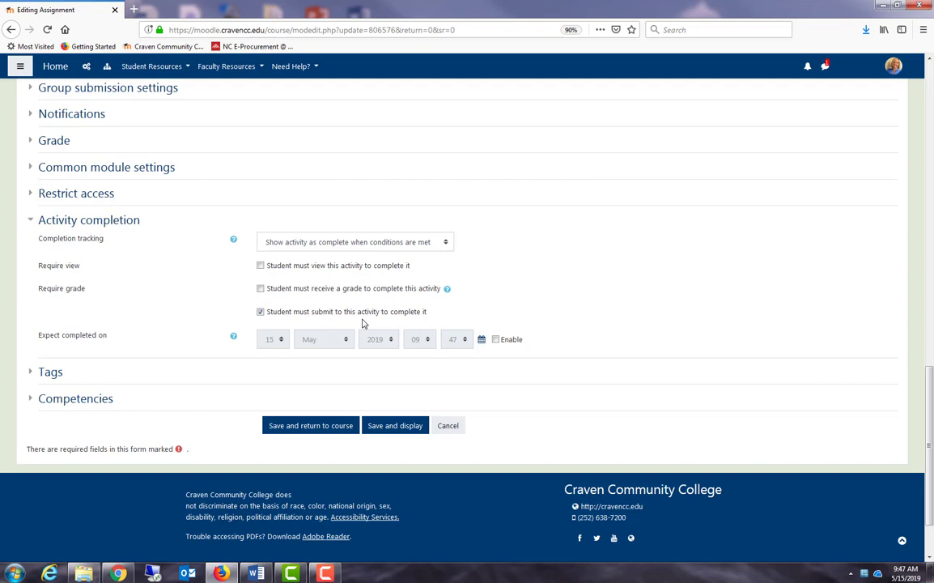
left_click(332, 425)
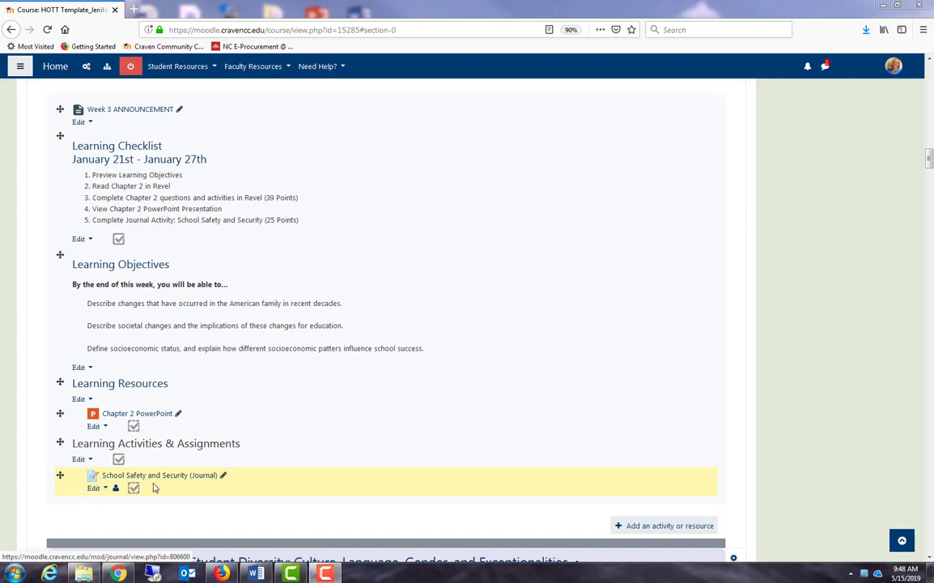
Review the activity completion conditions in the settings of the School Safety and Security (Journal) activity, and save and return to the course.
left_click(108, 488)
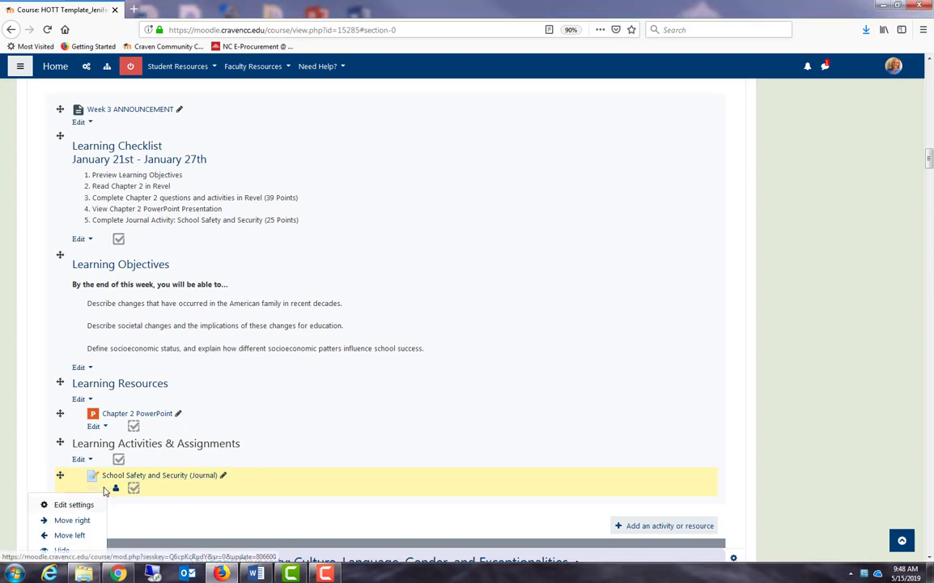
left_click(85, 507)
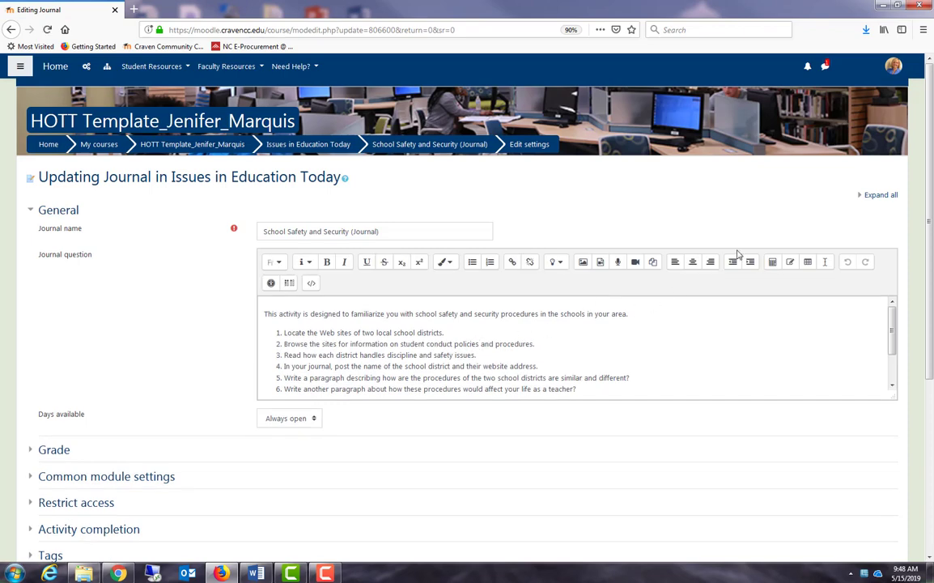
scroll(50, 416, "down", 2)
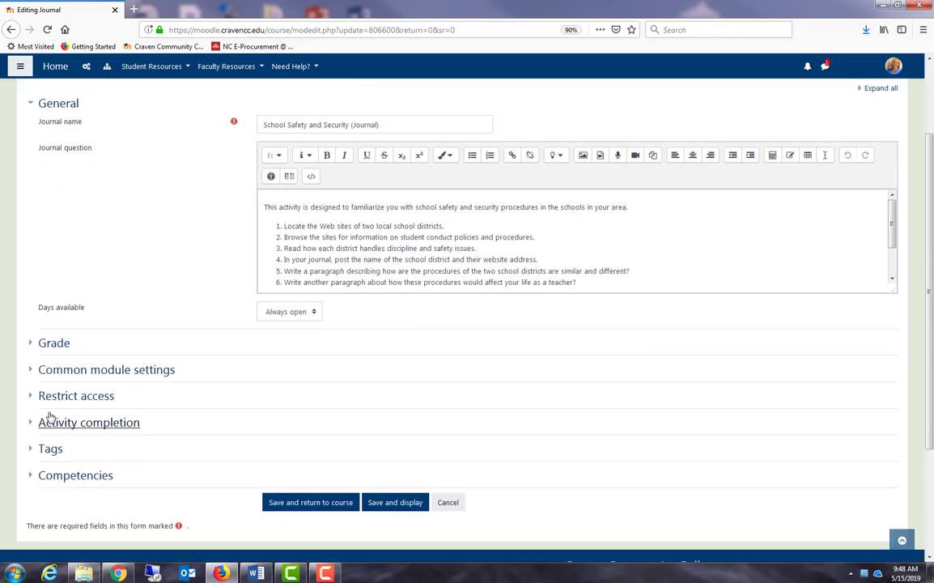
left_click(34, 423)
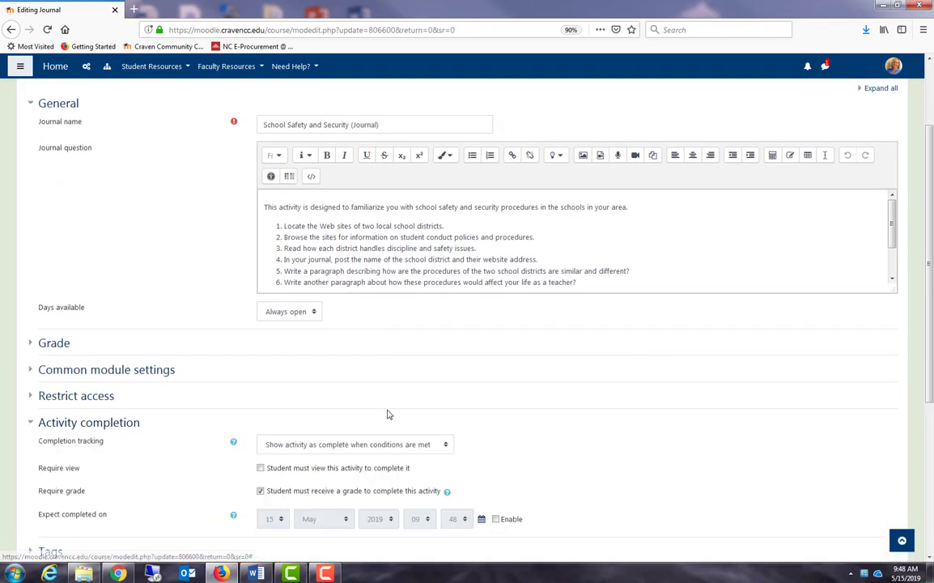
scroll(421, 405, "down", 2)
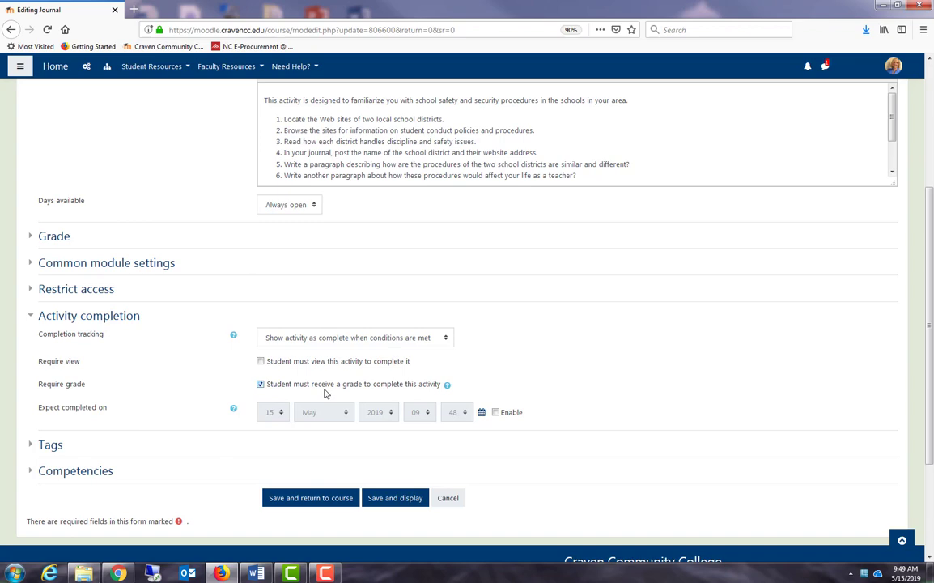
left_click(318, 501)
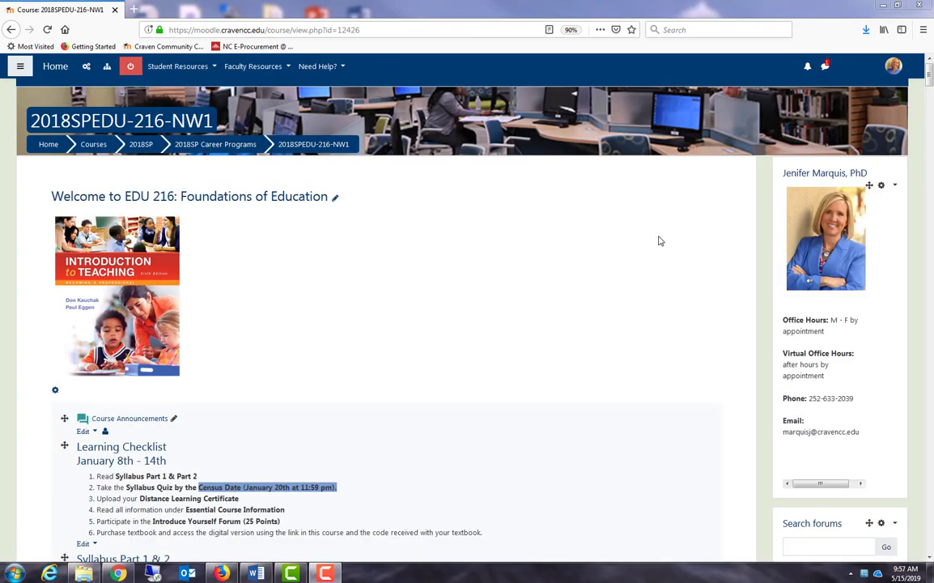
View the activity completion report of the 2018SPEDU-216-NW1 course and return to the course page.
left_click(86, 68)
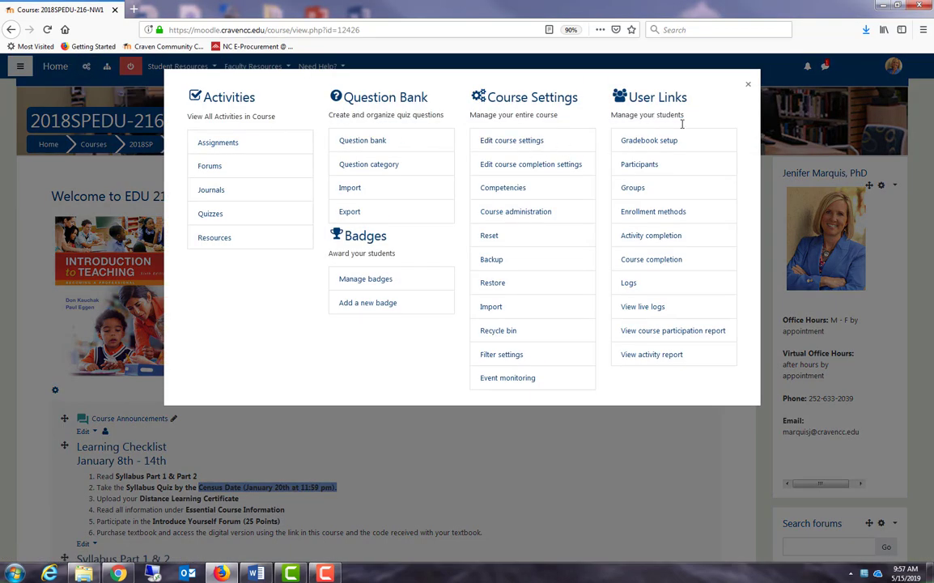
left_click(631, 237)
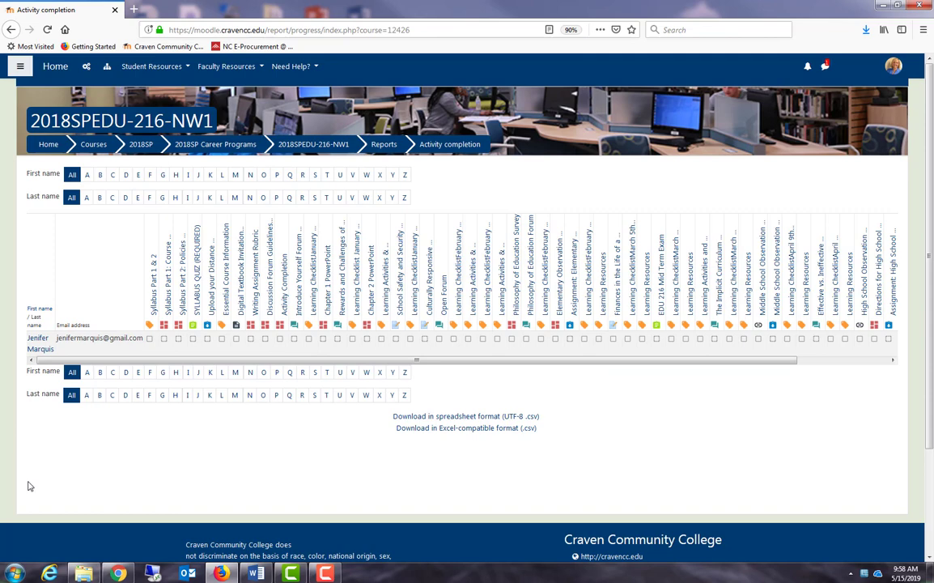
left_click(300, 146)
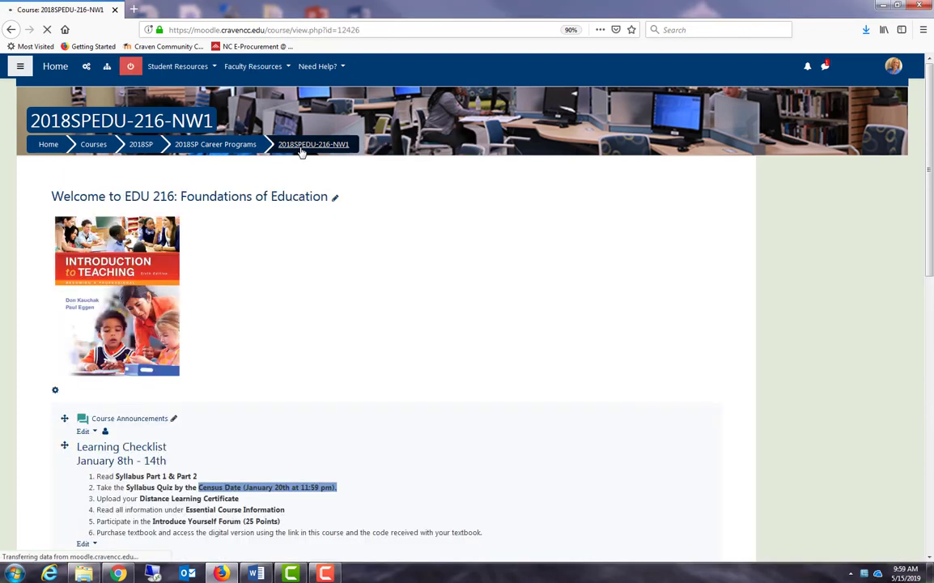